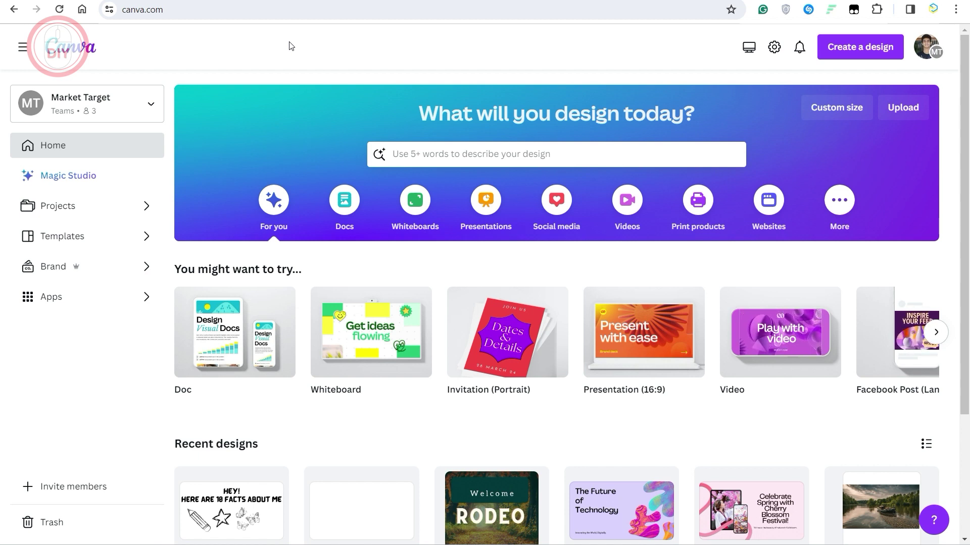
Search templates for 'quiz' and open the Purple White Minimalist Quiz Night template.
left_click(439, 154)
type("quiz")
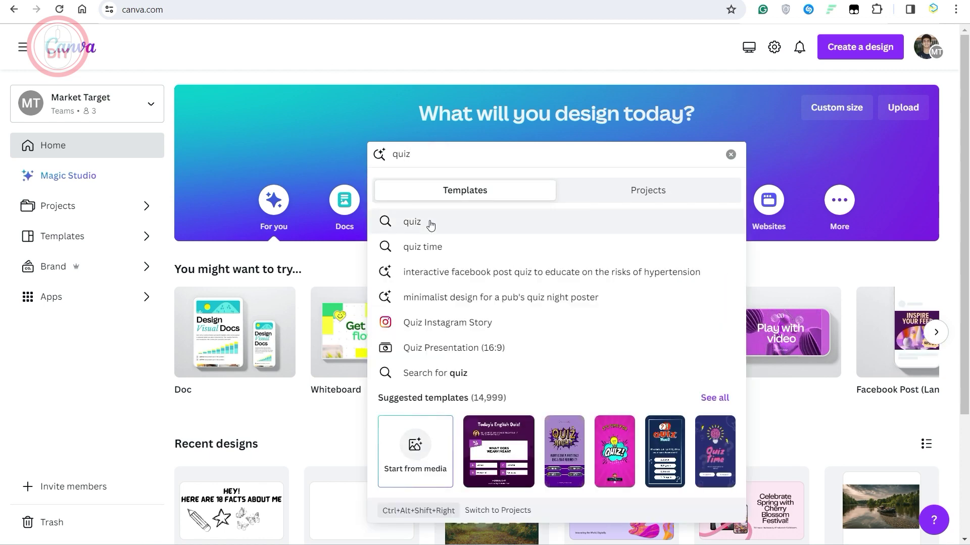
left_click(429, 221)
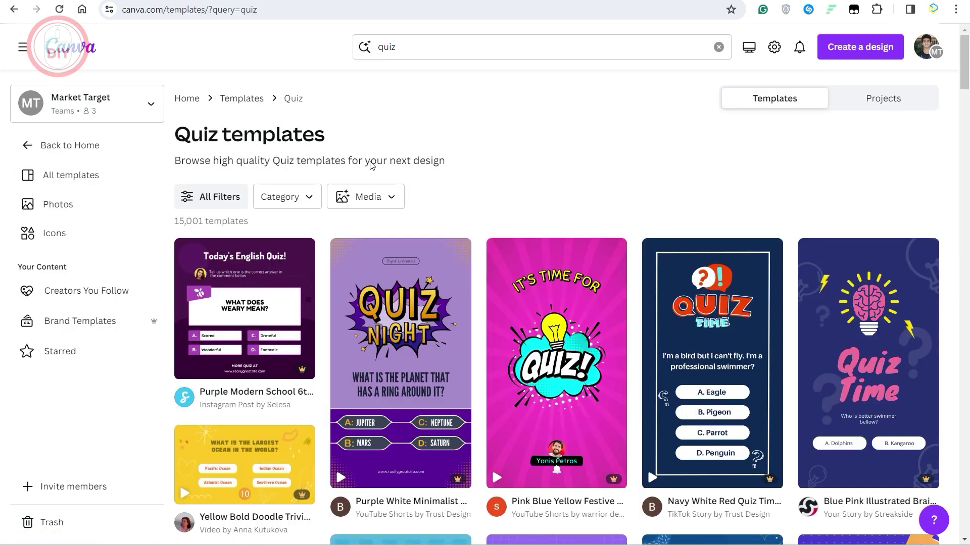
scroll(378, 176, "down", 2)
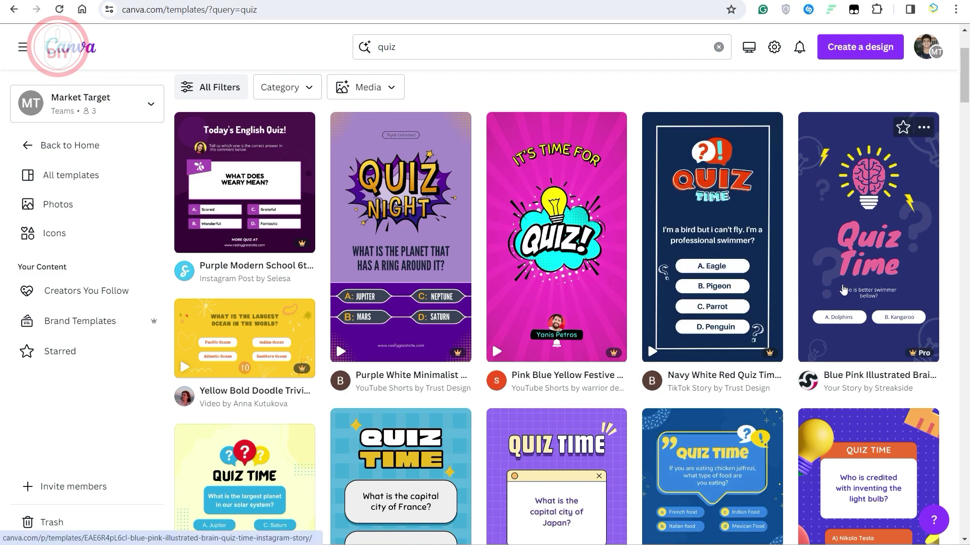
scroll(447, 326, "down", 2)
scroll(437, 295, "down", 2)
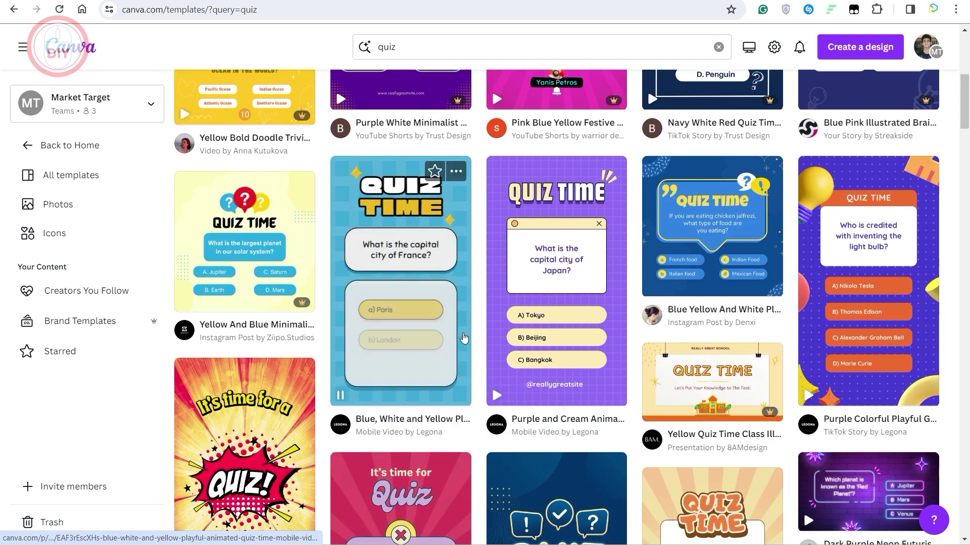
scroll(578, 350, "up", 2)
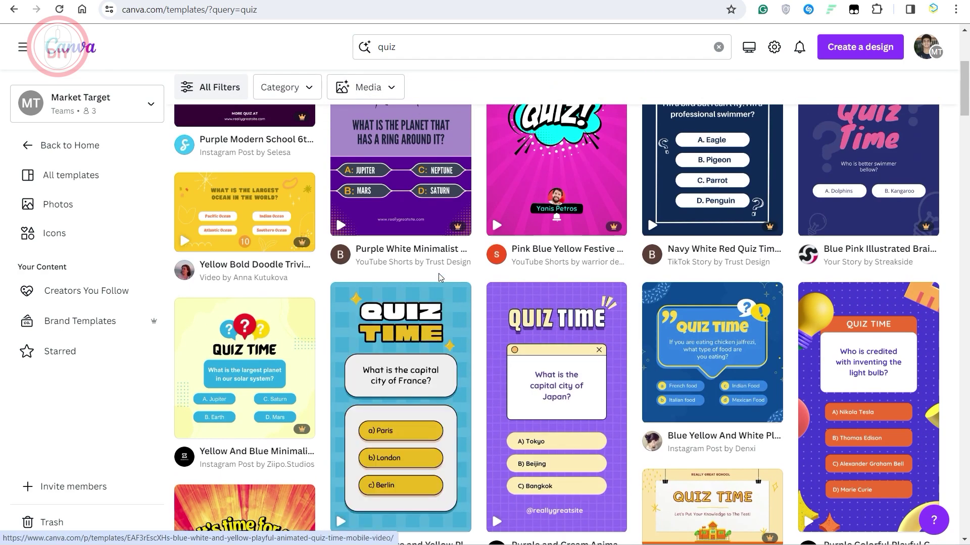
scroll(682, 341, "up", 1)
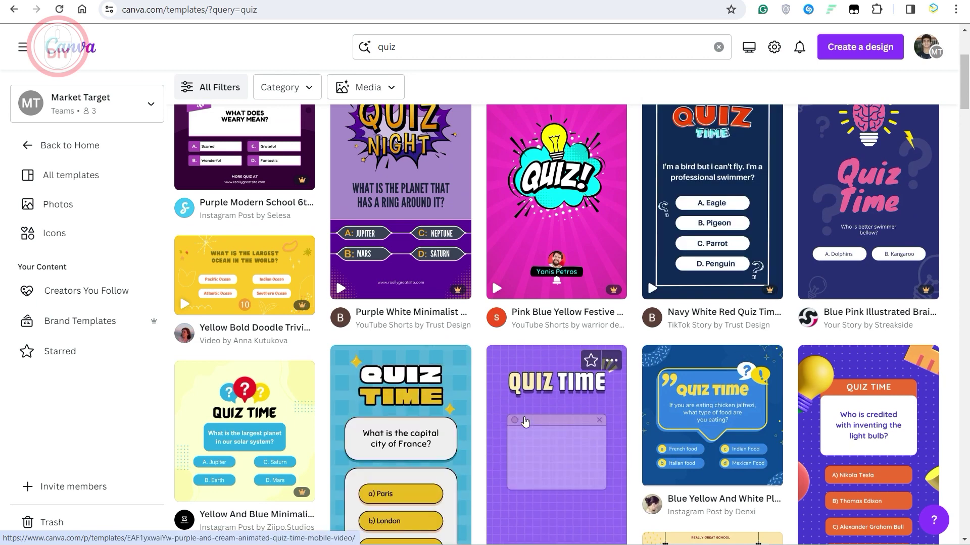
scroll(738, 349, "up", 2)
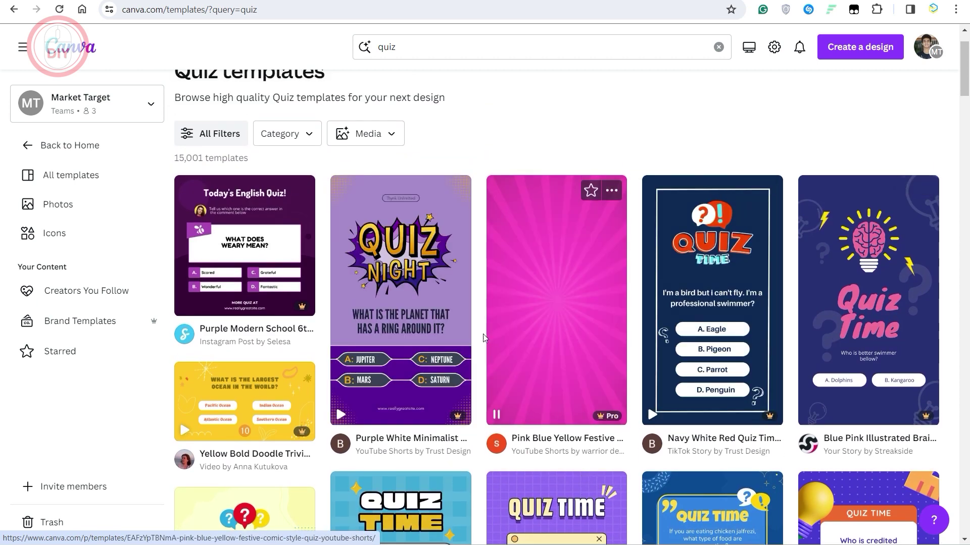
left_click(429, 336)
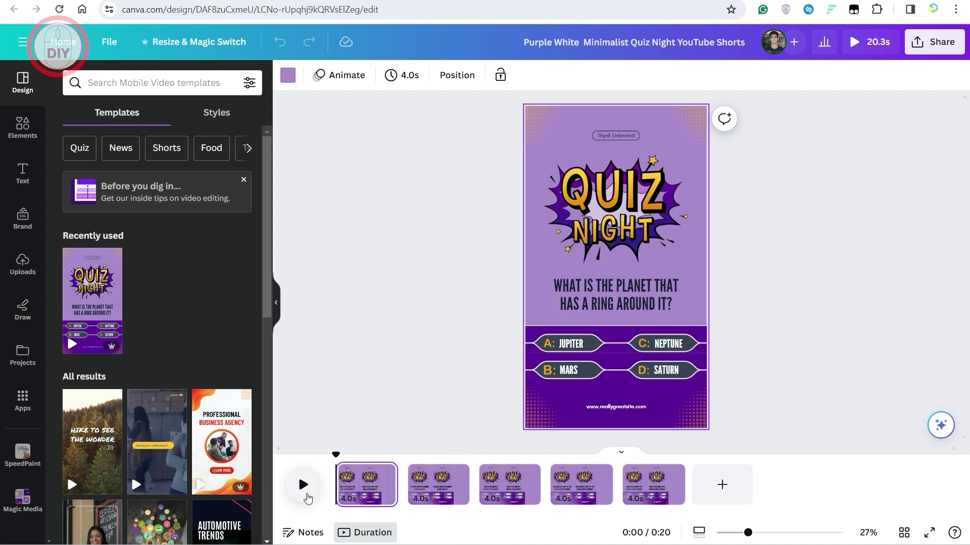
Play the five-page Quiz Night video preview from the timeline.
left_click(303, 486)
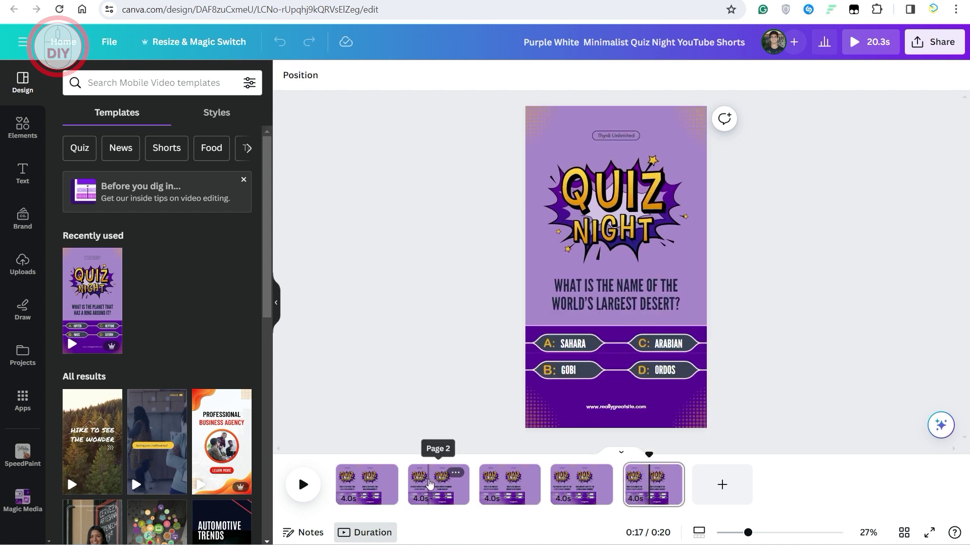
Stop playback and delete the extra quiz pages from the timeline.
left_click(429, 485)
key("Delete")
key("Delete")
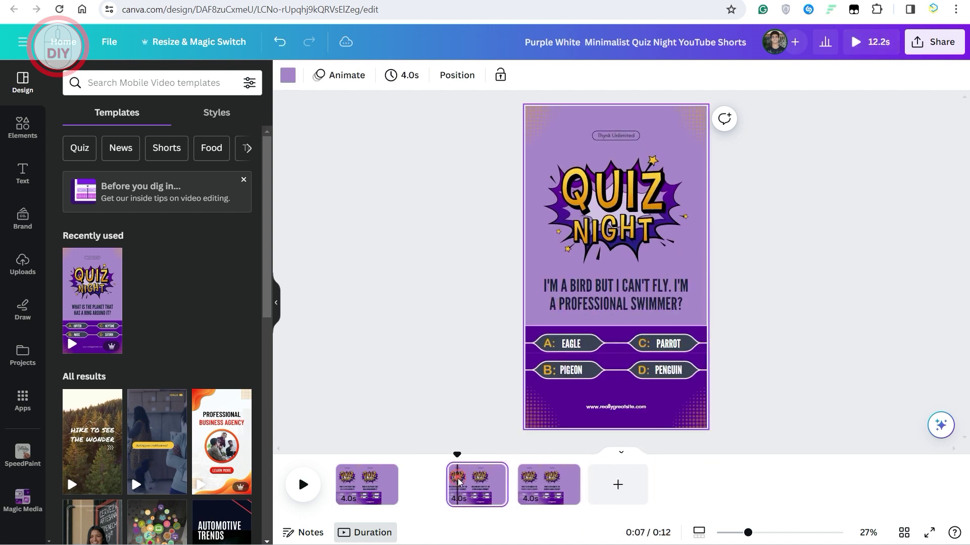
key("Delete")
key("Delete")
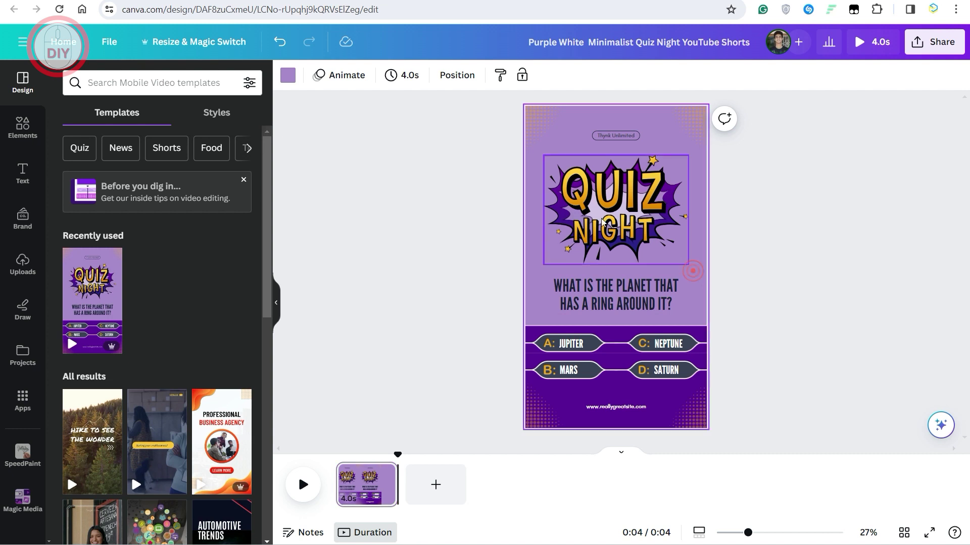
Recolour the page background grey and the lower answers bar dark slate.
left_click(287, 76)
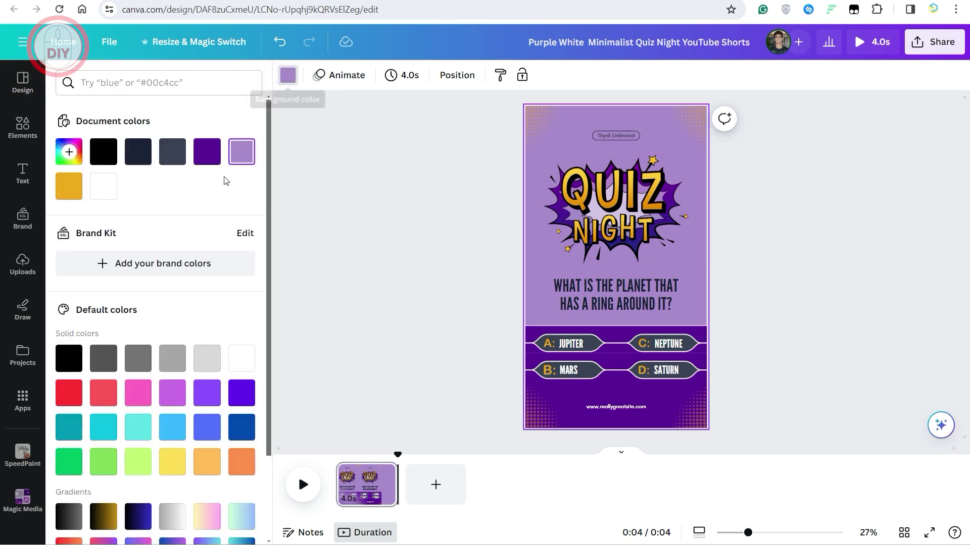
left_click(137, 152)
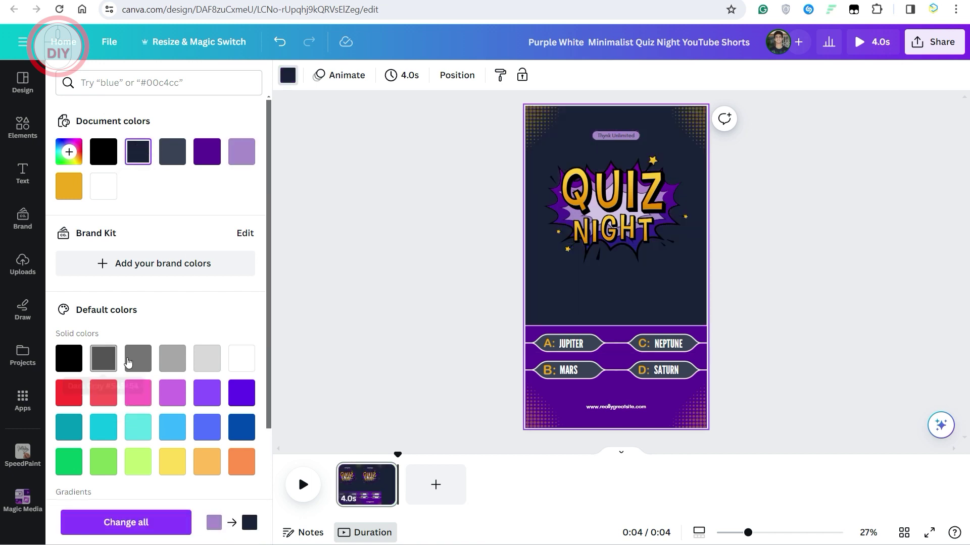
left_click(174, 358)
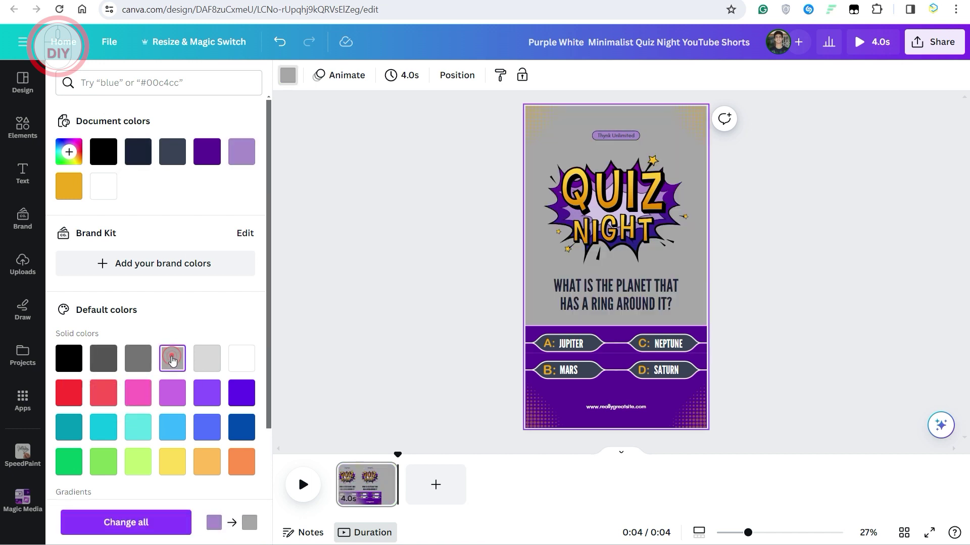
left_click(635, 403)
left_click(207, 152)
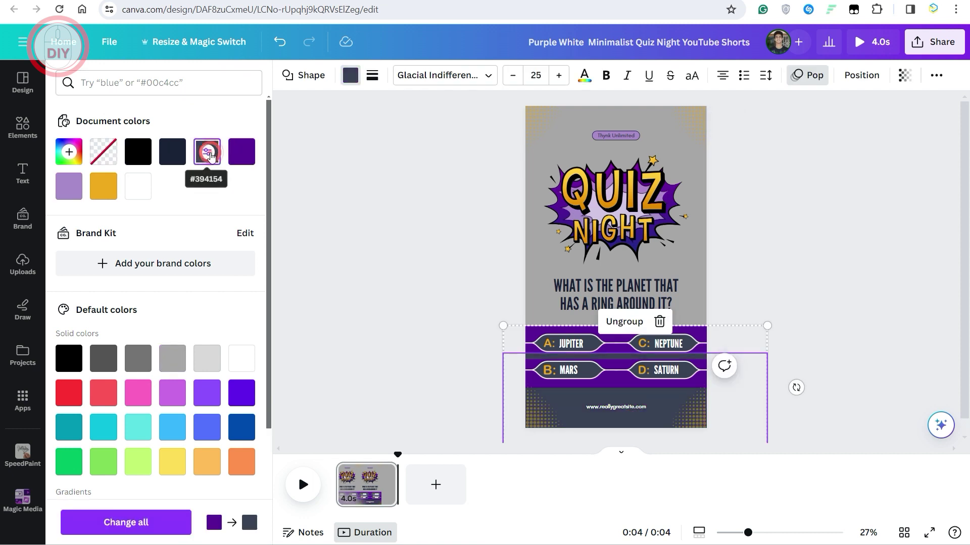
left_click(620, 351)
left_click(858, 258)
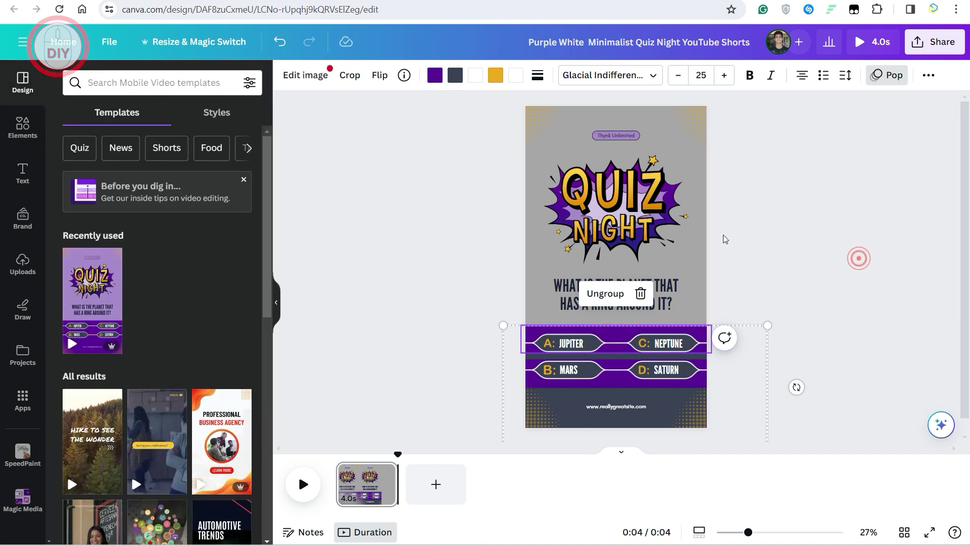
left_click(621, 295)
double_click(666, 299)
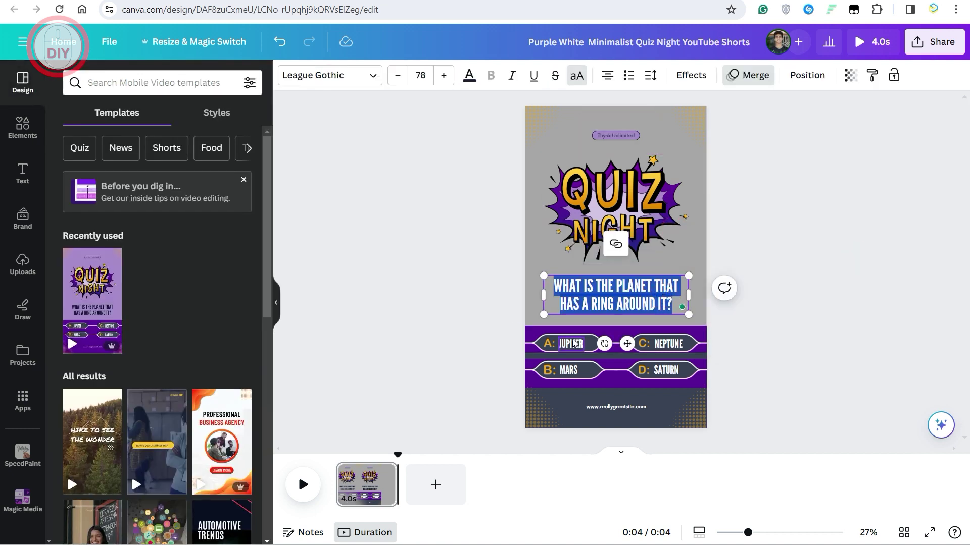
left_click(698, 342)
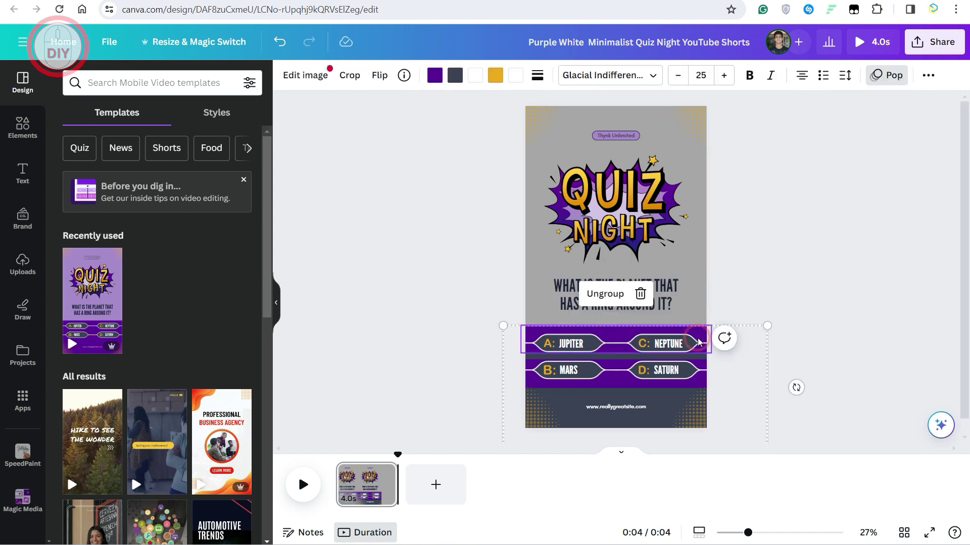
left_click_drag(698, 343, 712, 282)
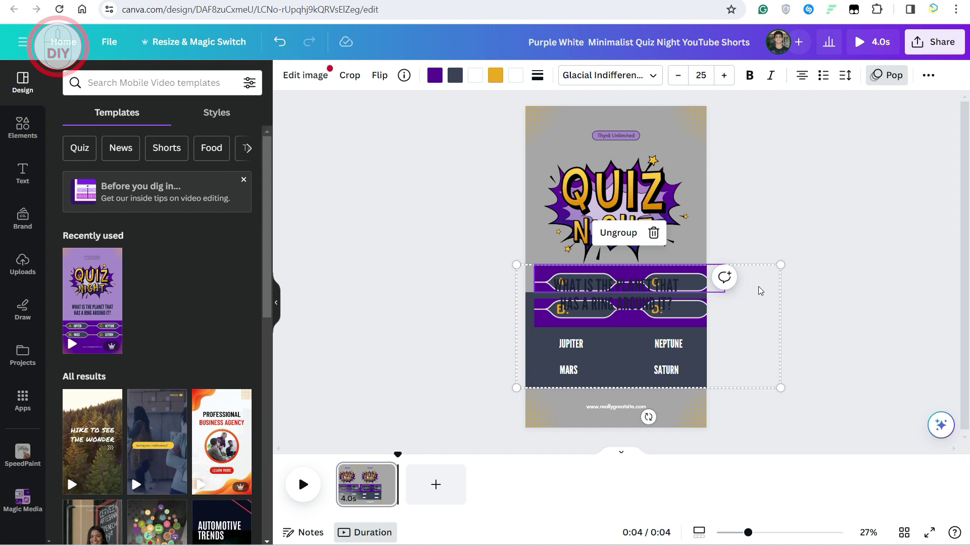
key("ctrl+z")
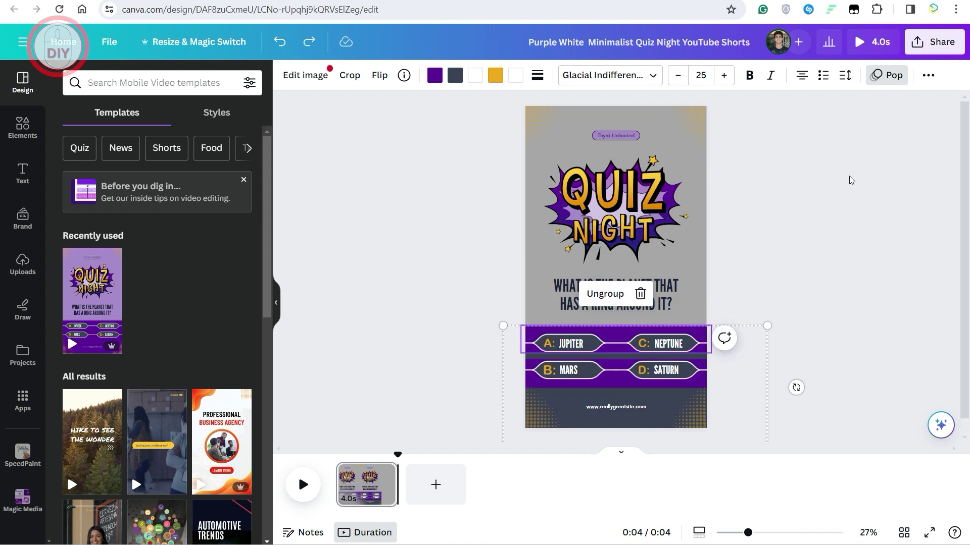
left_click(701, 192)
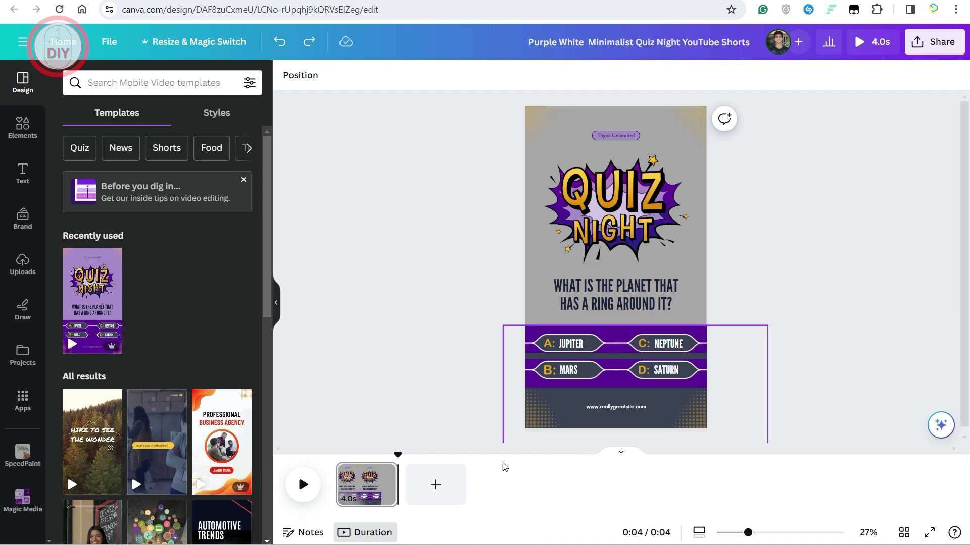
Duplicate the ring-planet page and lengthen the copy from 4.0s to 5.0s.
mouse_move(367, 484)
left_click(385, 472)
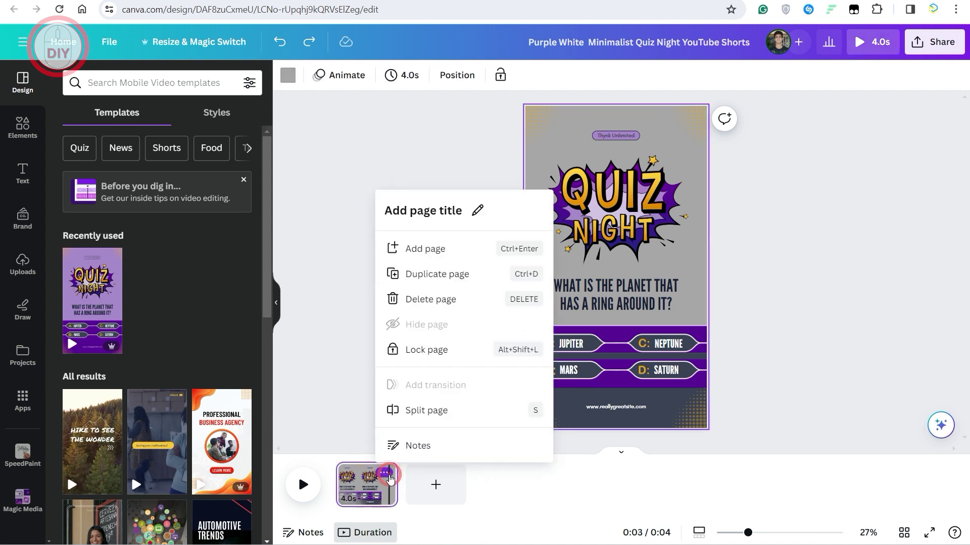
left_click(437, 273)
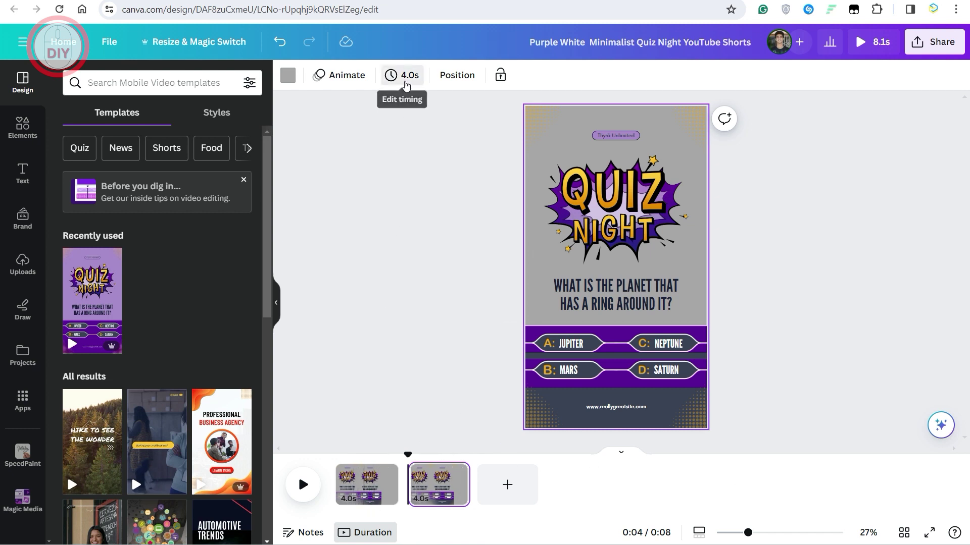
left_click(406, 78)
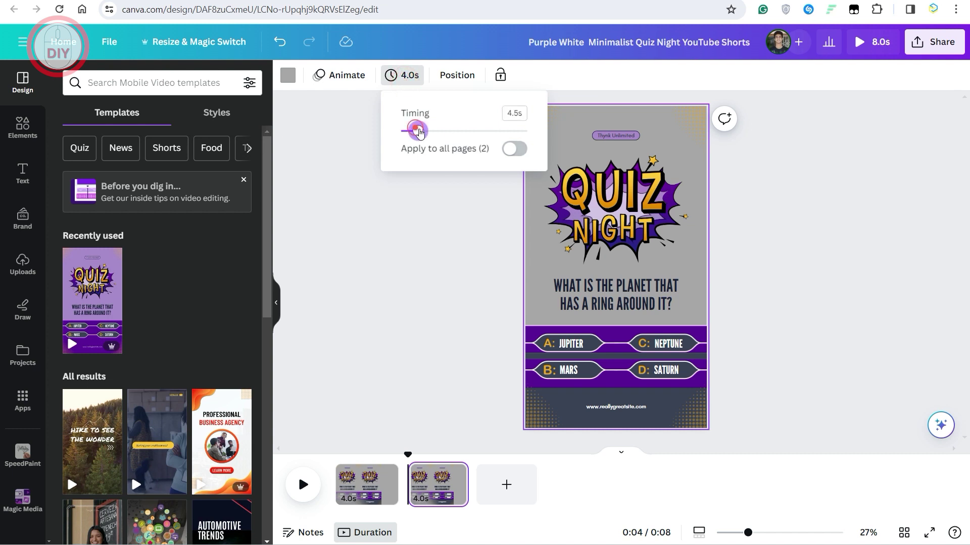
left_click_drag(408, 130, 422, 132)
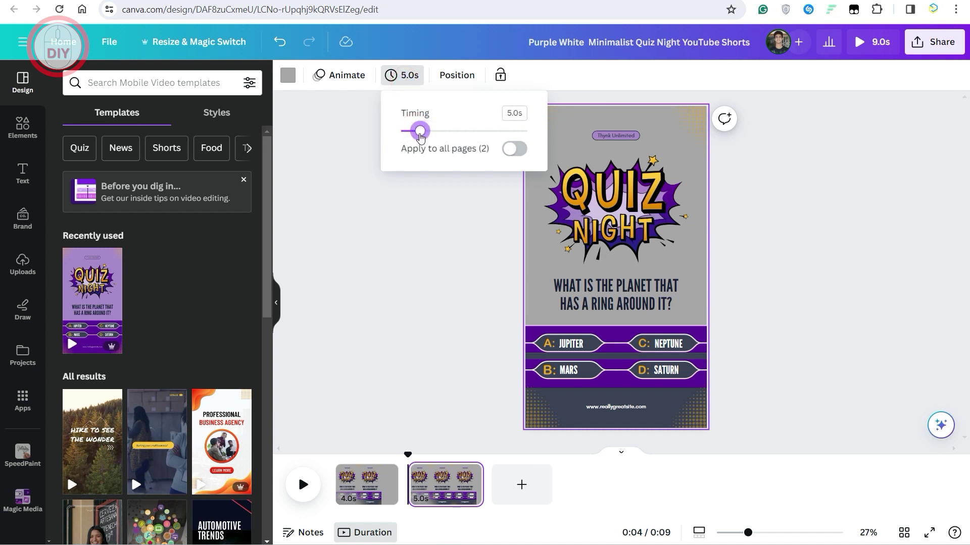
left_click(480, 281)
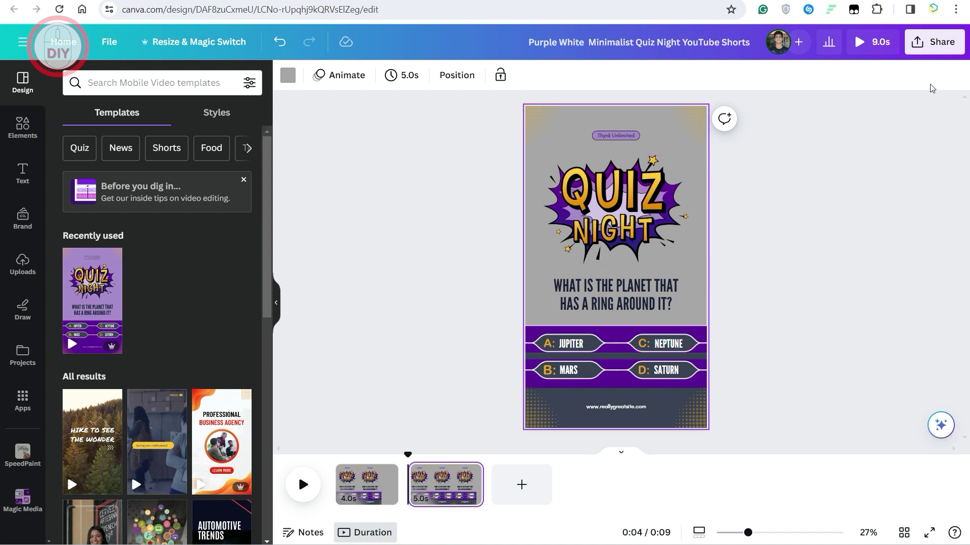
Bring up the Share menu's download settings for the 9-second MP4 video.
left_click(919, 44)
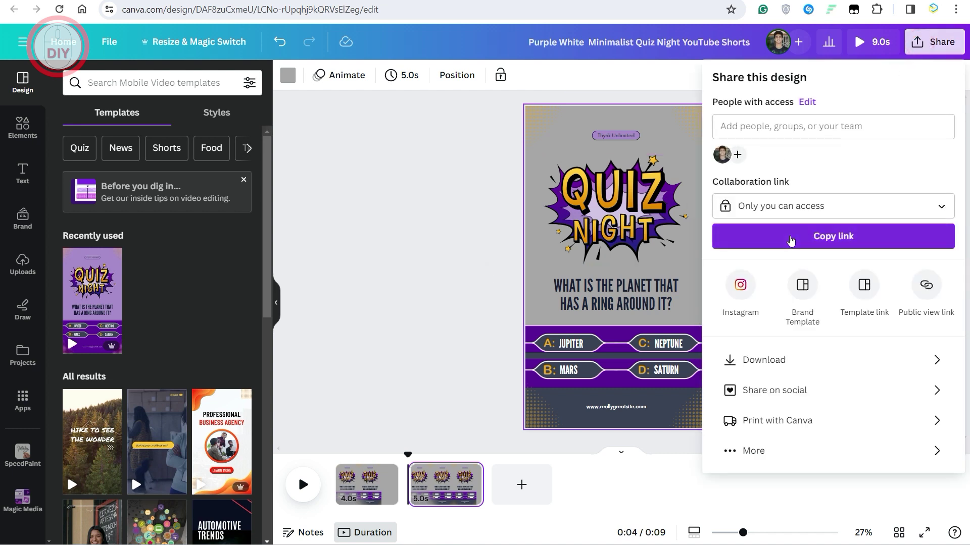
left_click(761, 364)
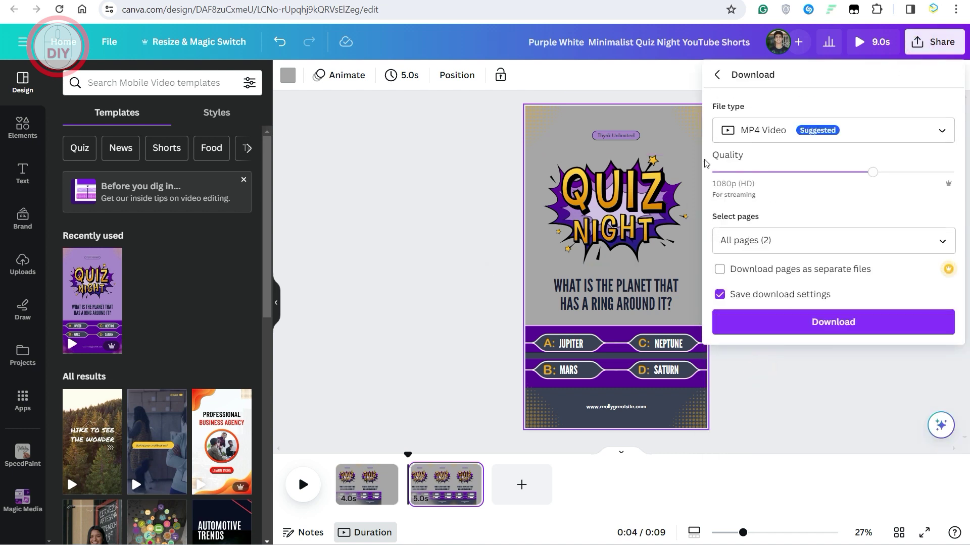